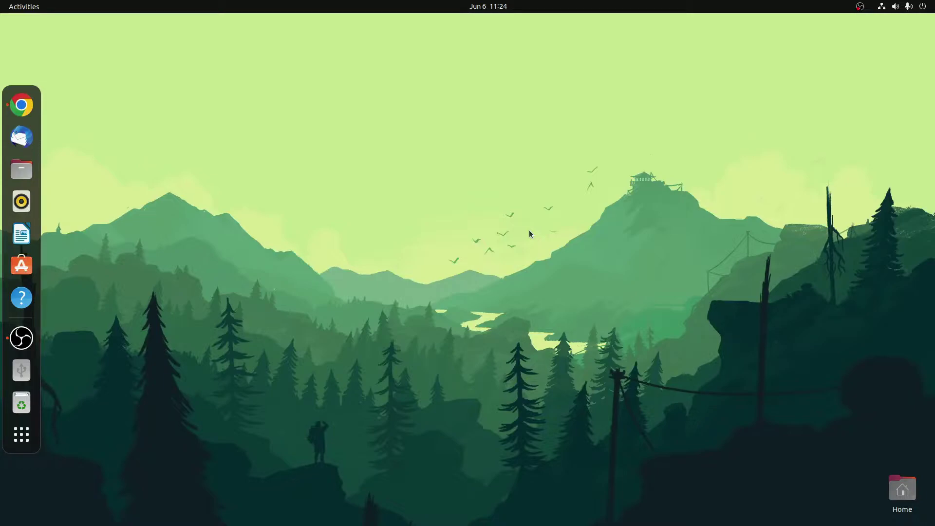
Download the x86_64 Eclipse Installer archive eclipse-inst-jre-linux64.tar.gz from eclipse.org in Chrome
click(21, 105)
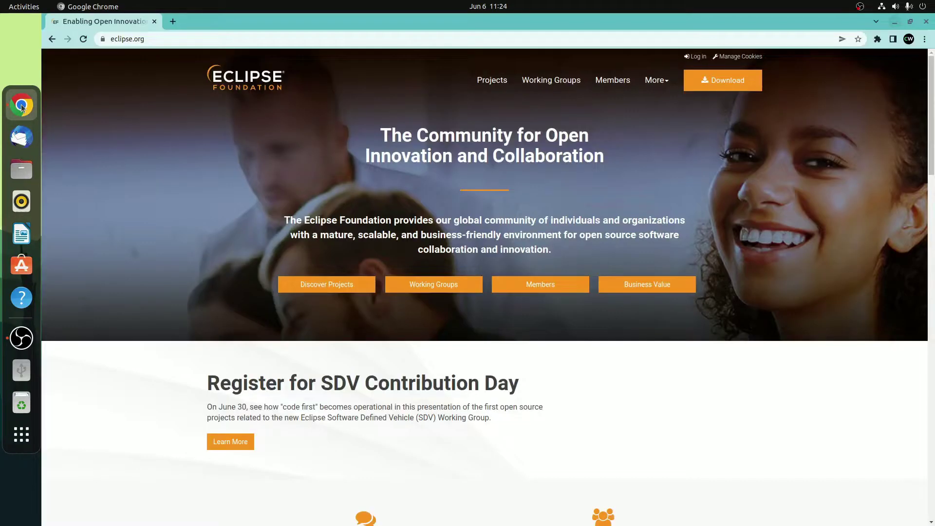
click(209, 38)
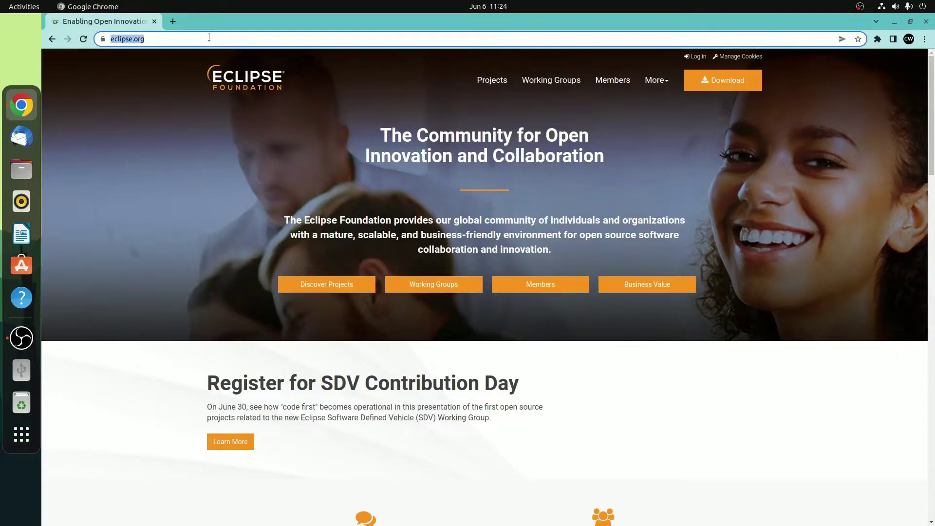
click(598, 409)
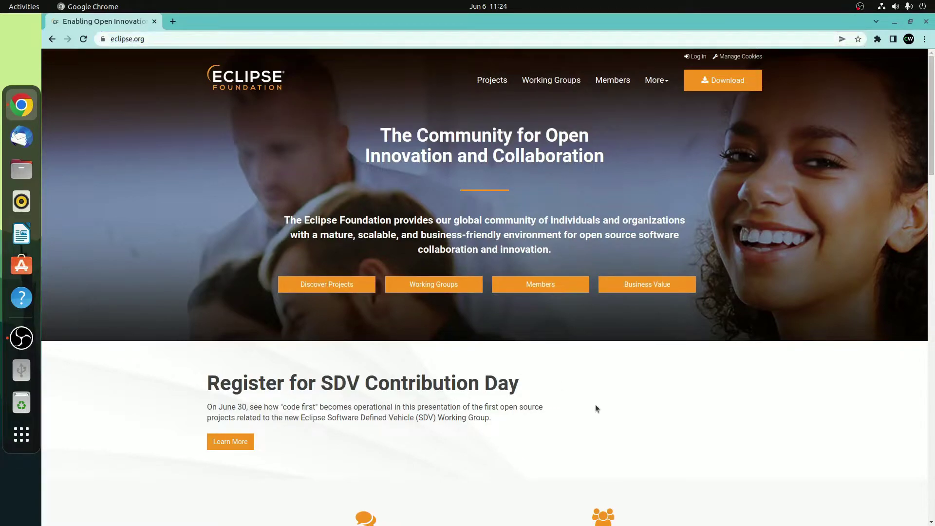
click(733, 86)
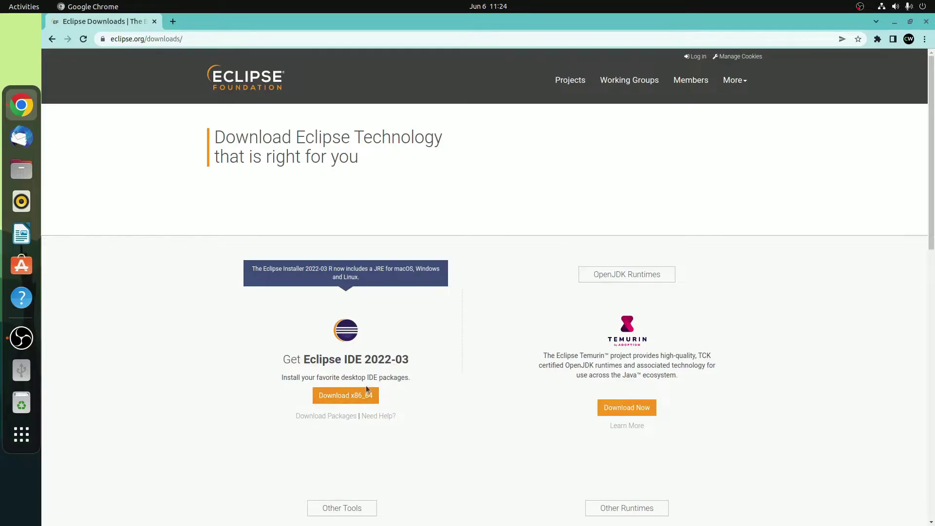
click(351, 396)
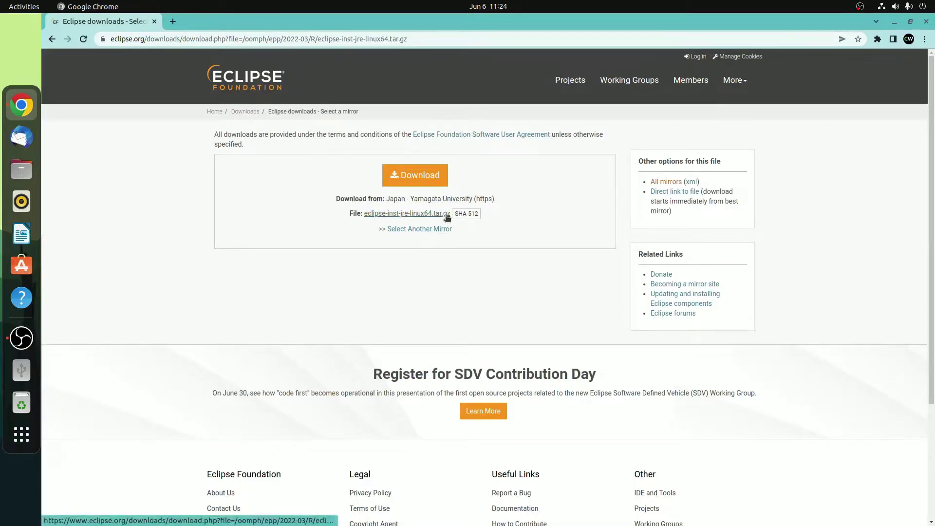
click(435, 182)
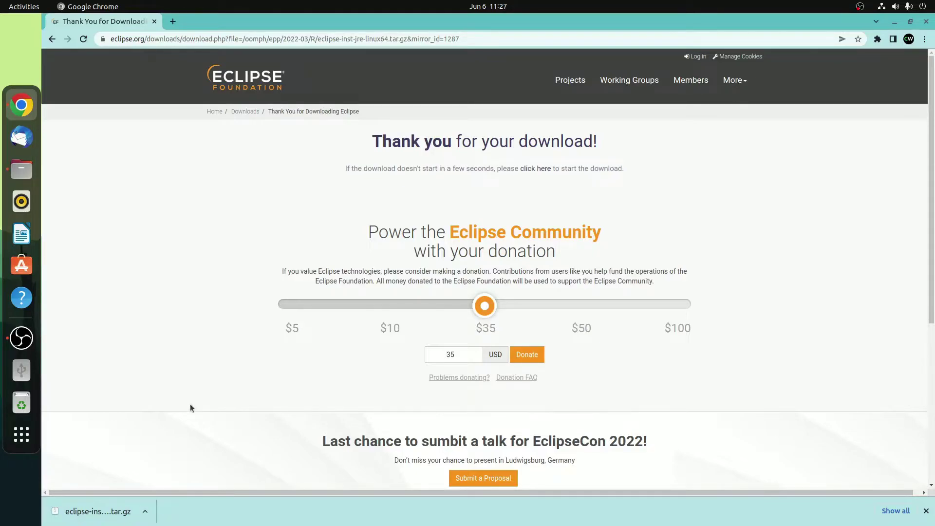
Extract eclipse-inst-jre-linux64.tar.gz in Downloads and open its eclipse-installer folder
click(21, 169)
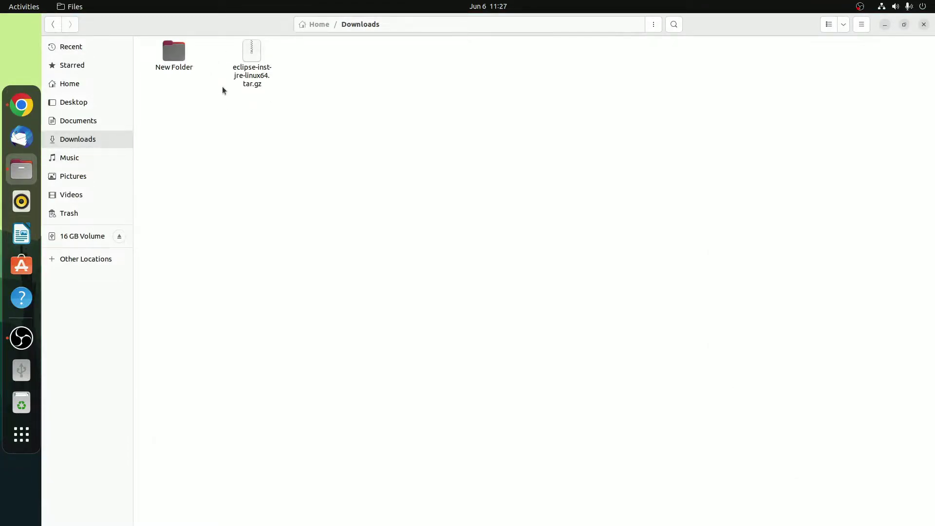
click(257, 76)
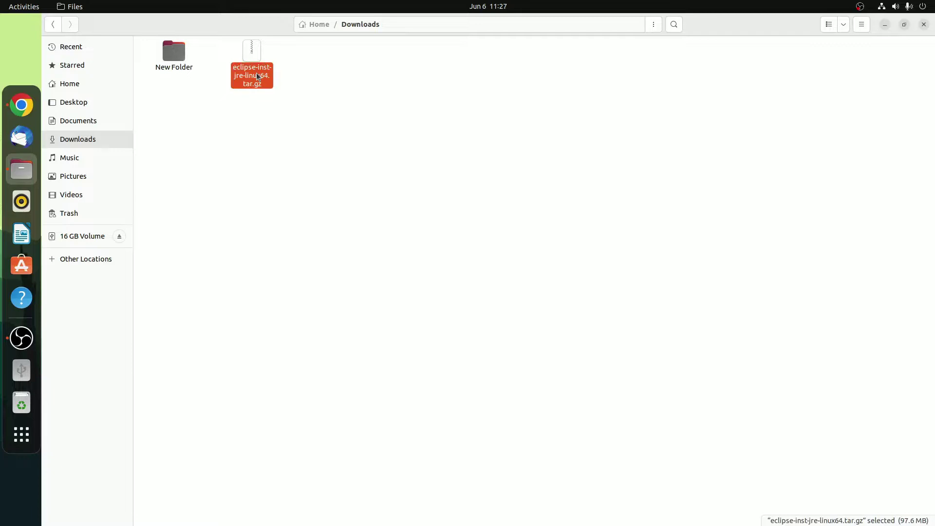
right_click(257, 76)
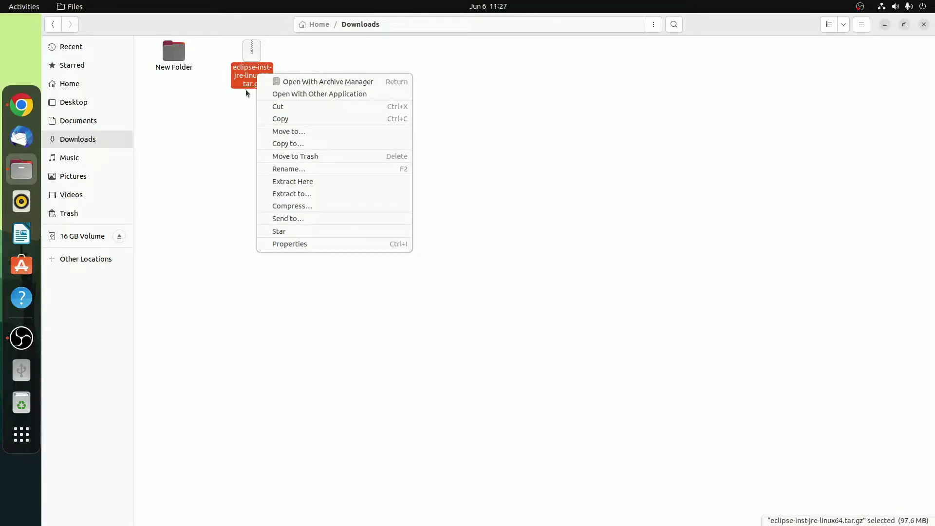
click(318, 185)
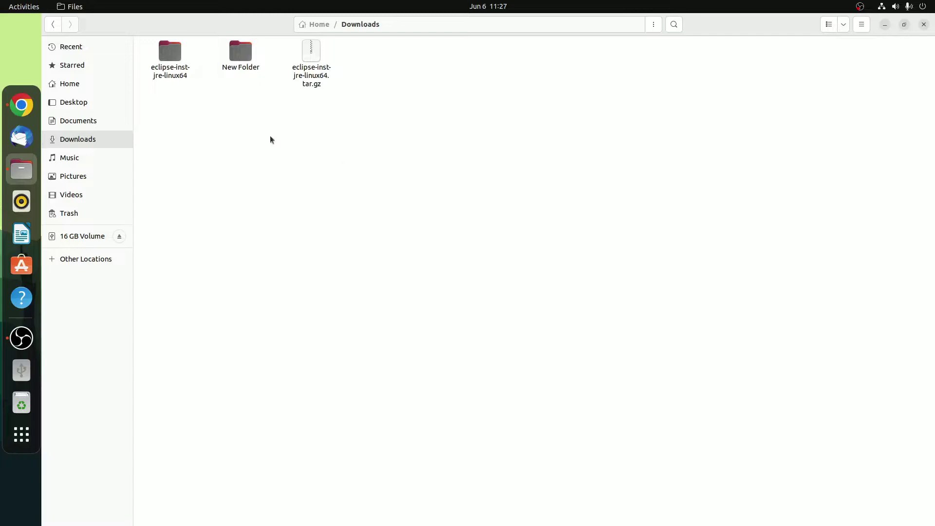
double_click(168, 57)
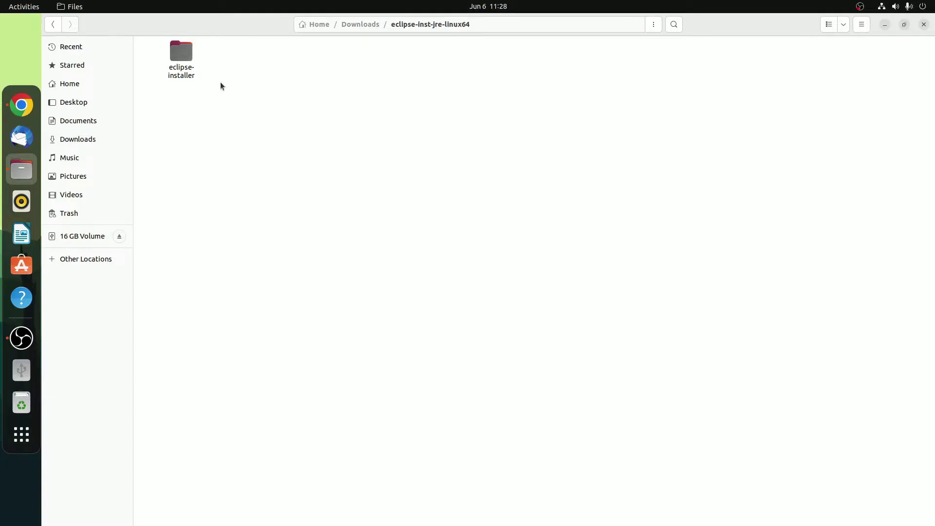
double_click(182, 60)
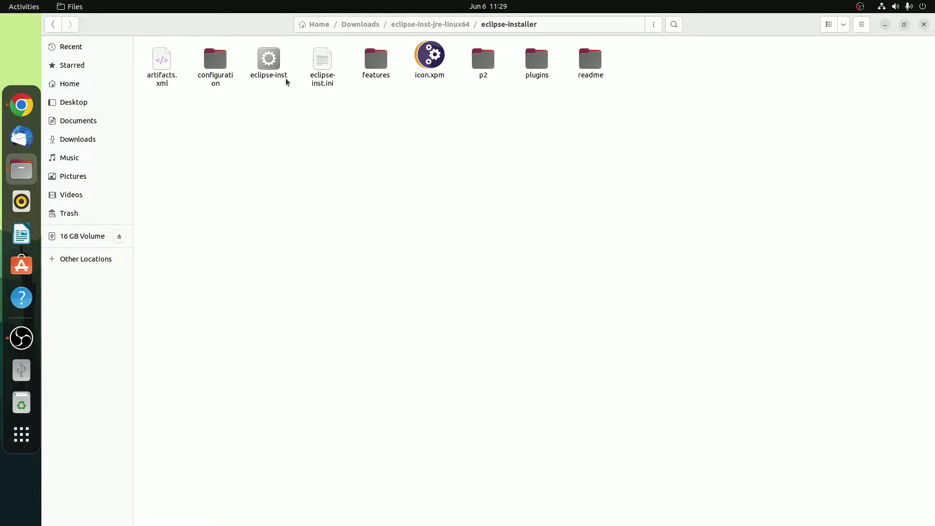
Launch eclipse-inst and minimise the Files and Chrome windows
click(276, 64)
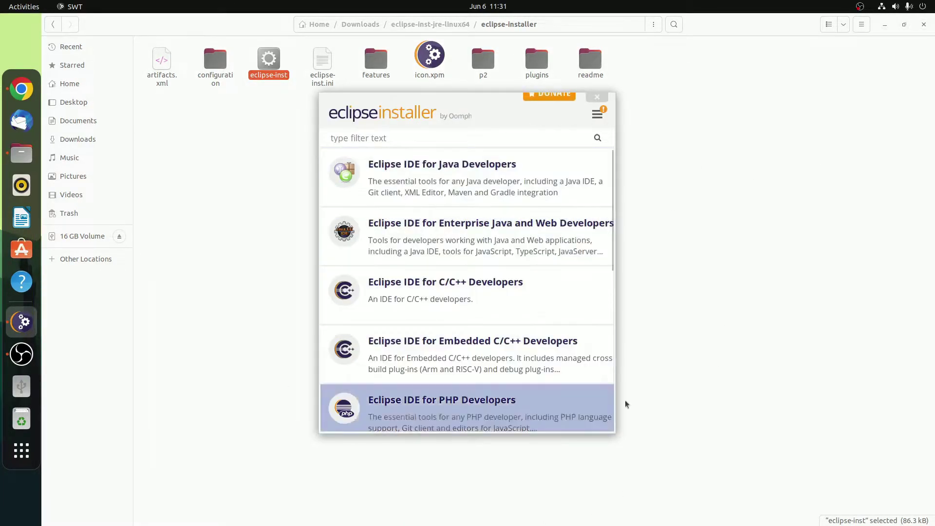
click(885, 26)
click(886, 27)
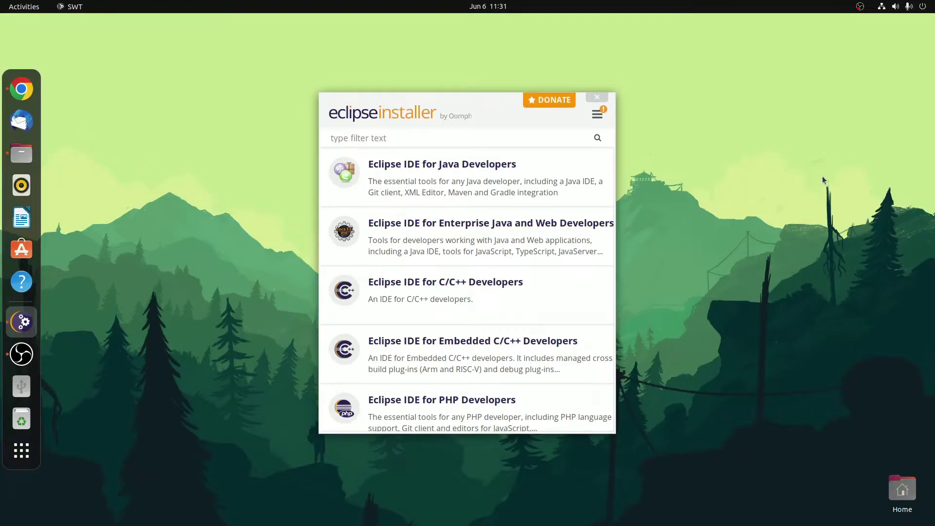
Update Eclipse Installer, accepting the licence and trusting all listed signers
click(596, 116)
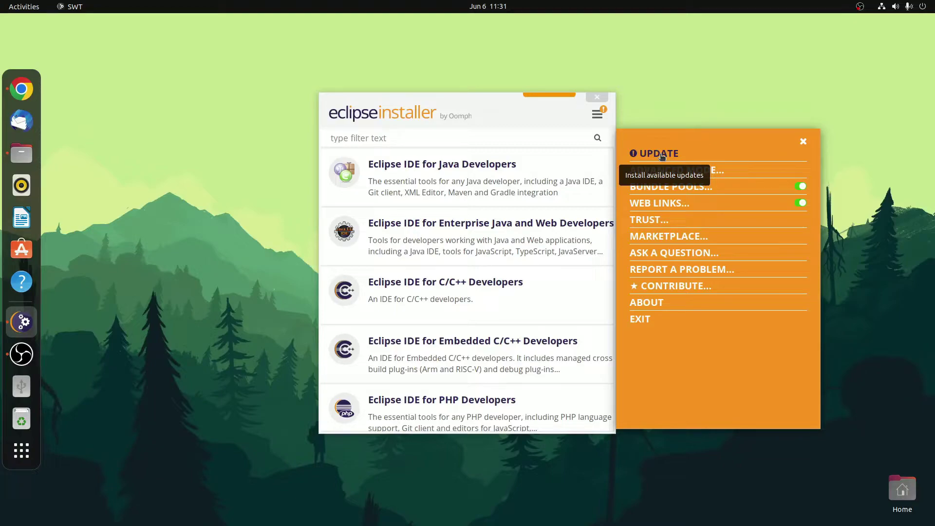
click(659, 153)
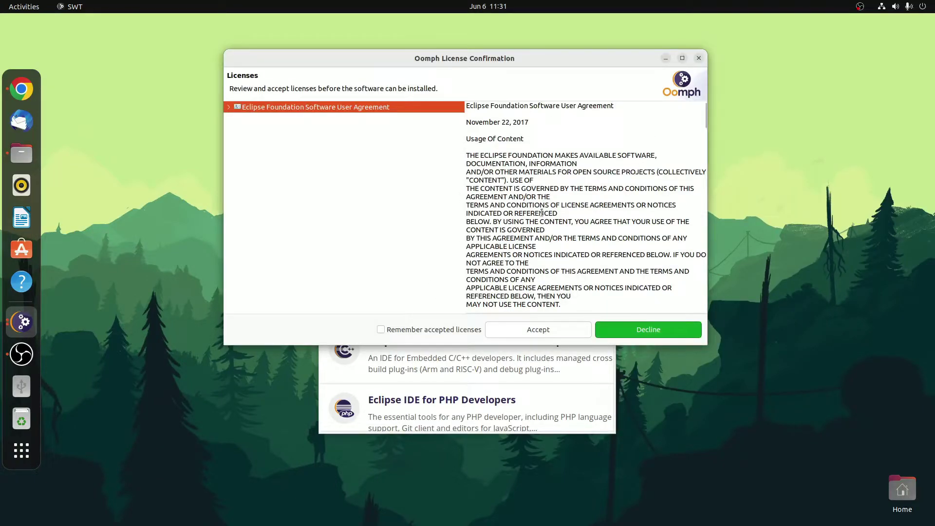
click(541, 331)
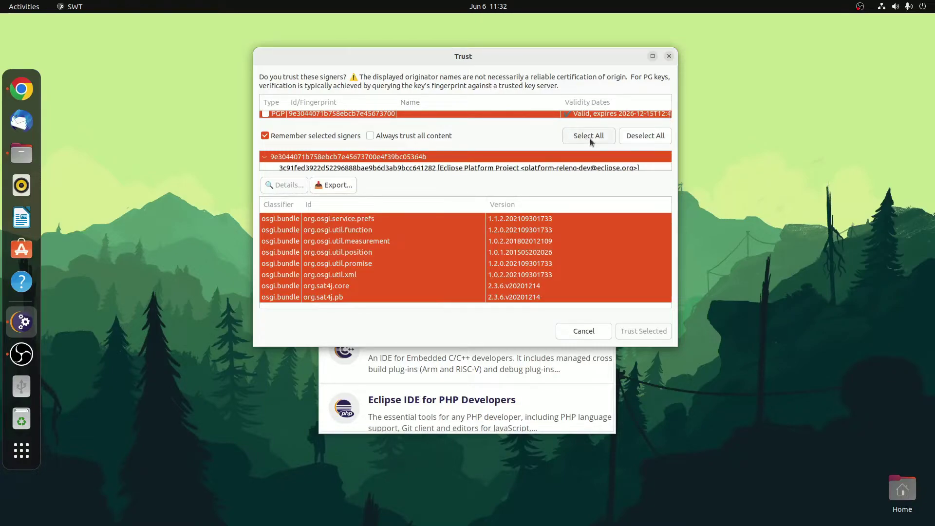
click(589, 138)
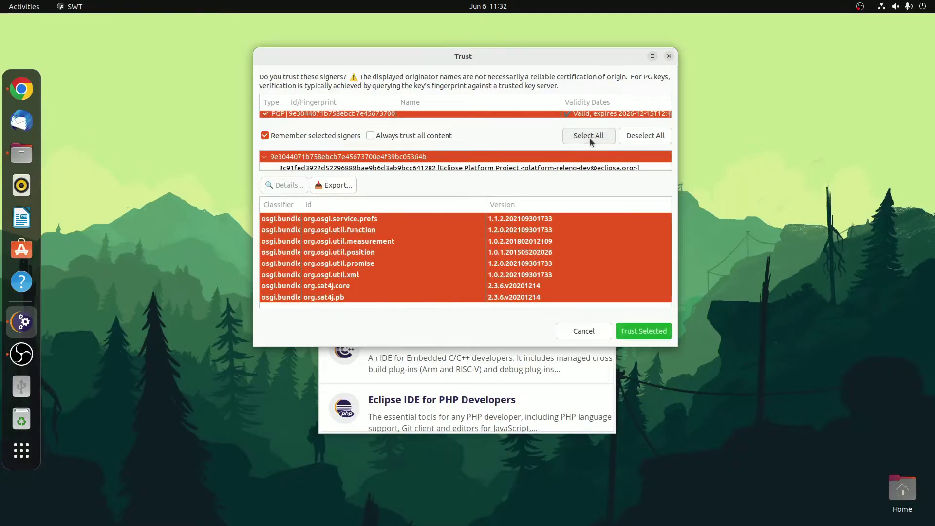
click(641, 335)
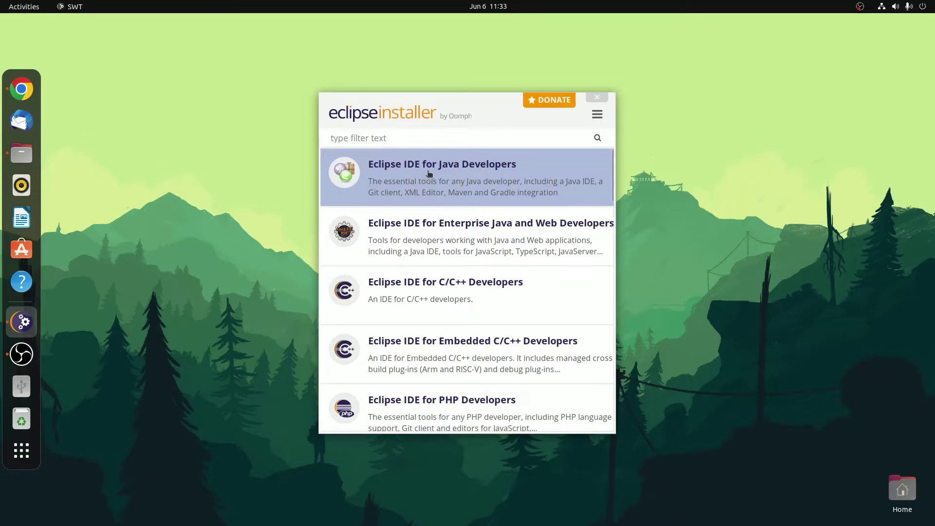
Install Eclipse IDE for Java Developers 2022-03 into the default folder, accepting the user agreement
click(541, 175)
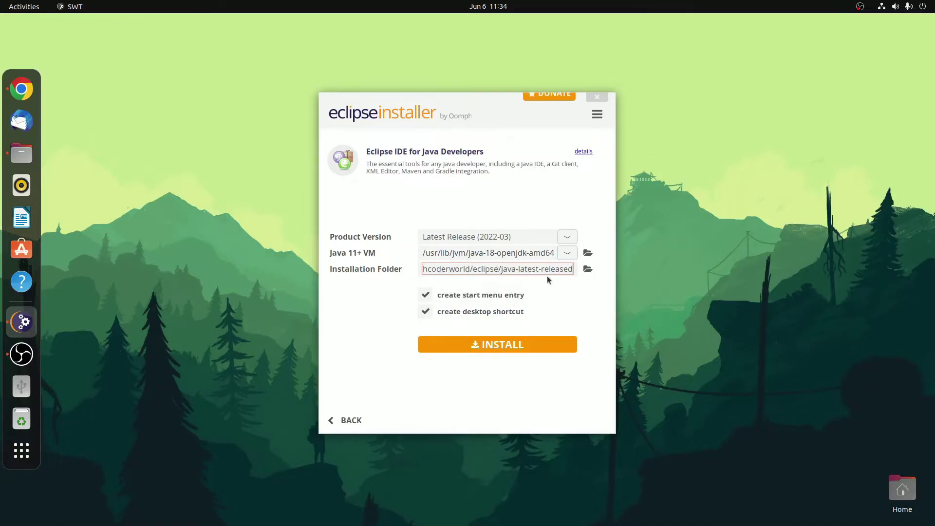
click(587, 269)
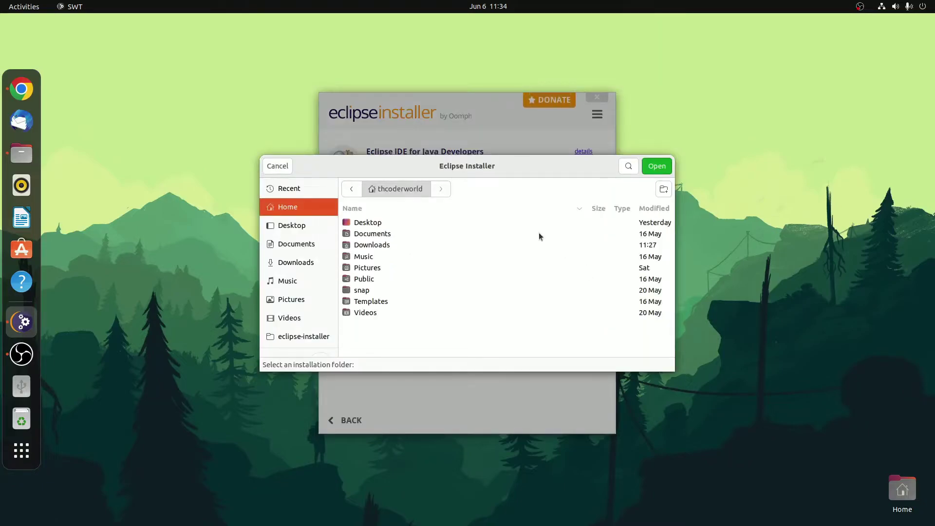
click(278, 166)
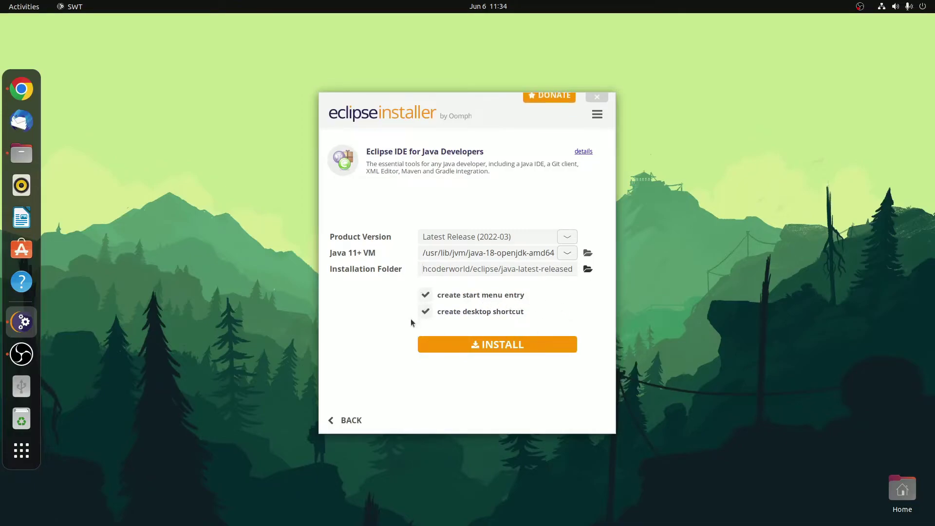
click(526, 347)
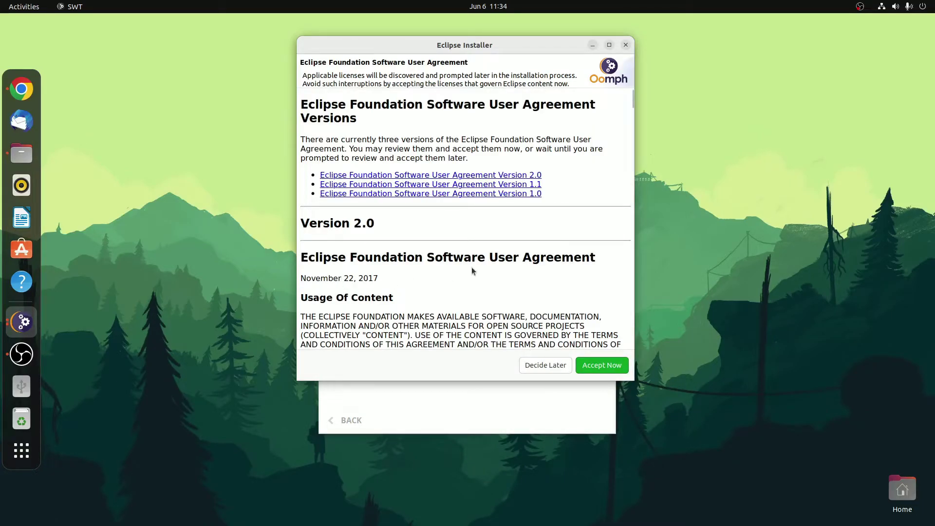
click(617, 371)
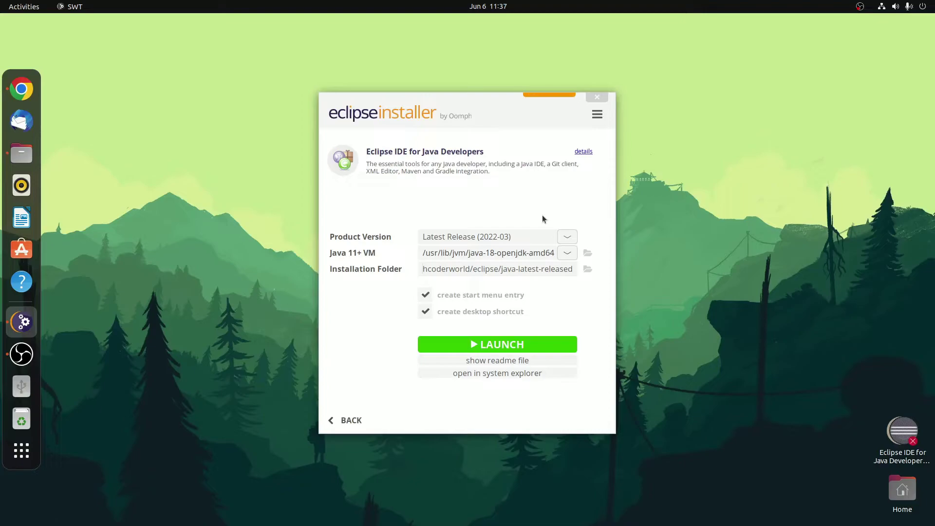
Launch Eclipse on the default eclipse-workspace, maximise the window and close the Welcome page
click(562, 348)
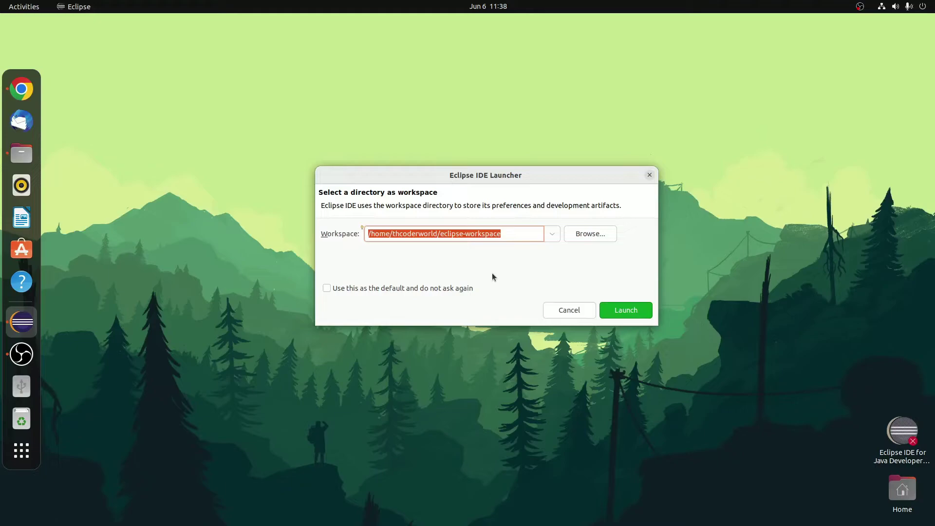
click(644, 314)
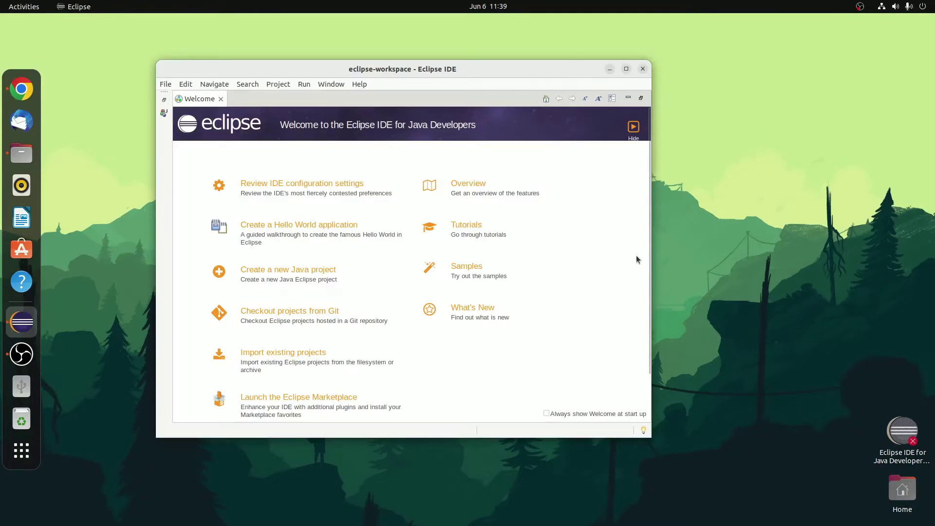
click(626, 69)
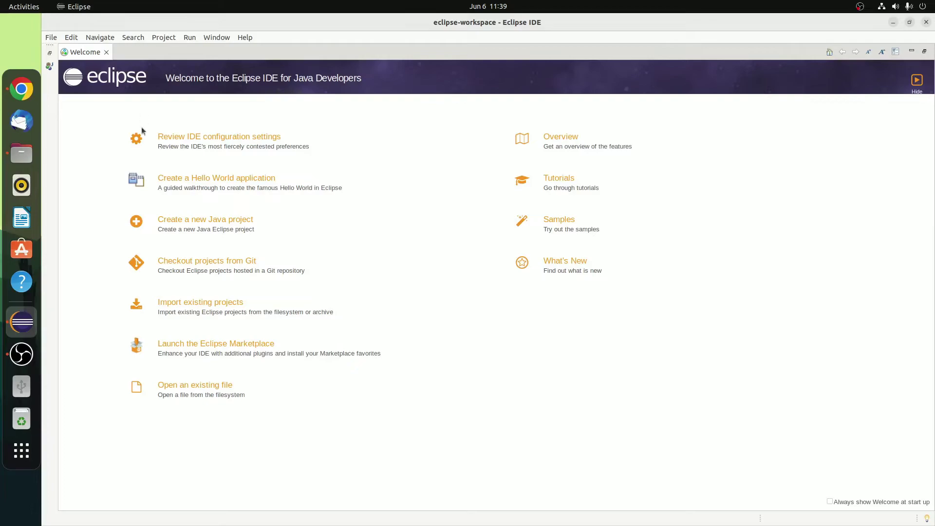
click(105, 52)
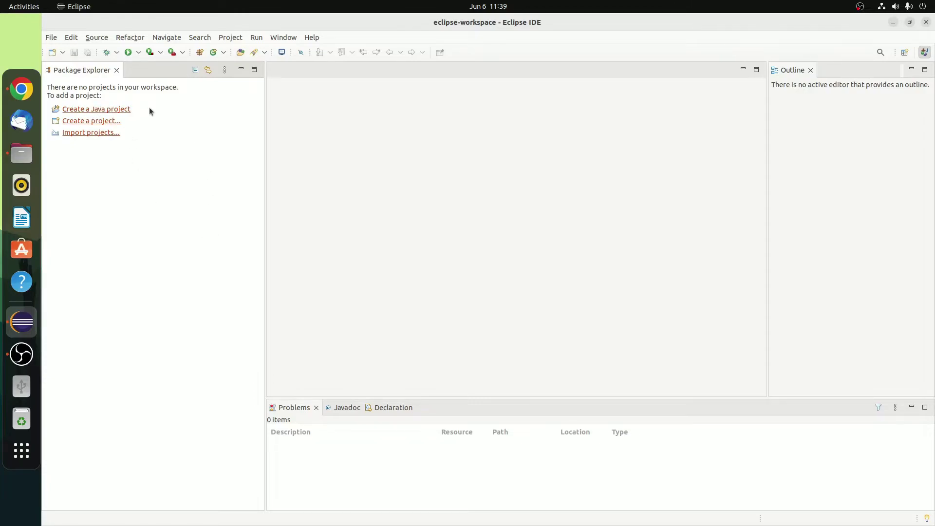
Create a Java project named Demo with module-info.java creation unchecked
click(51, 38)
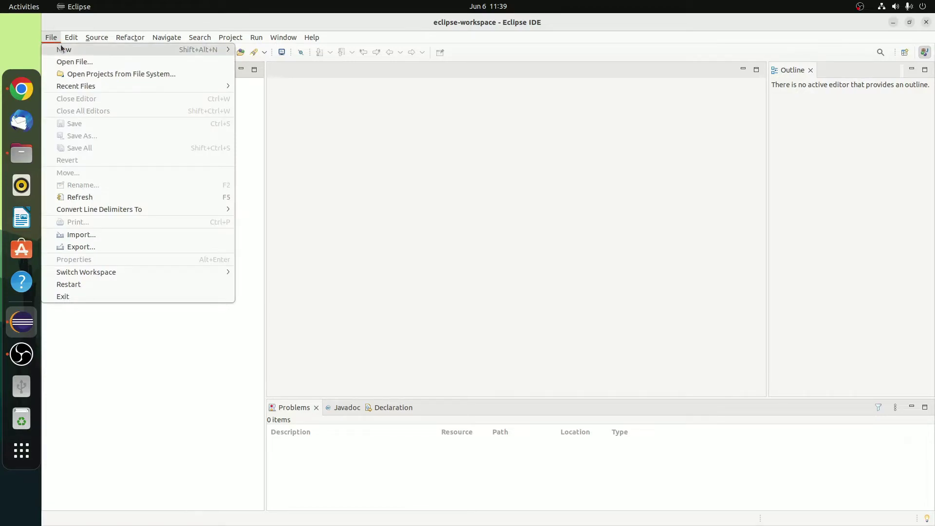
mouse_move(65, 50)
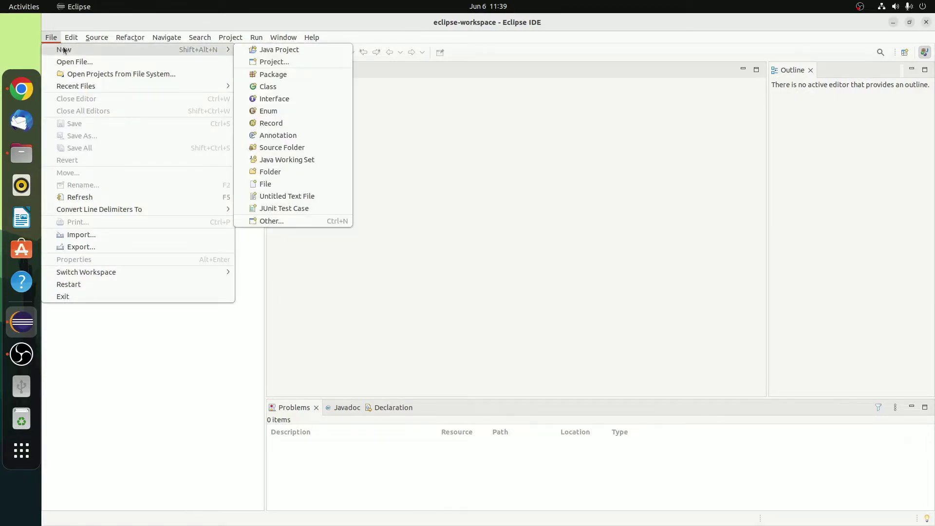
click(307, 48)
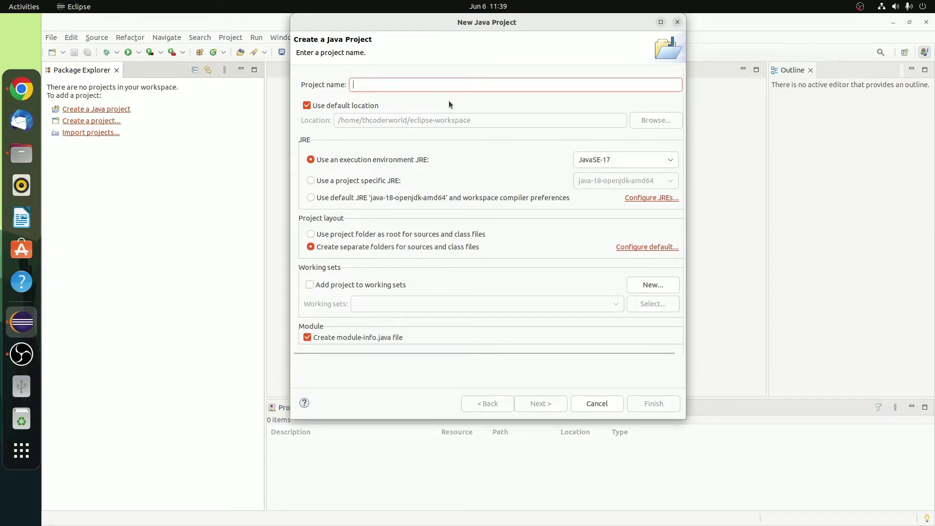
text(Demo)
key(ctrl+a)
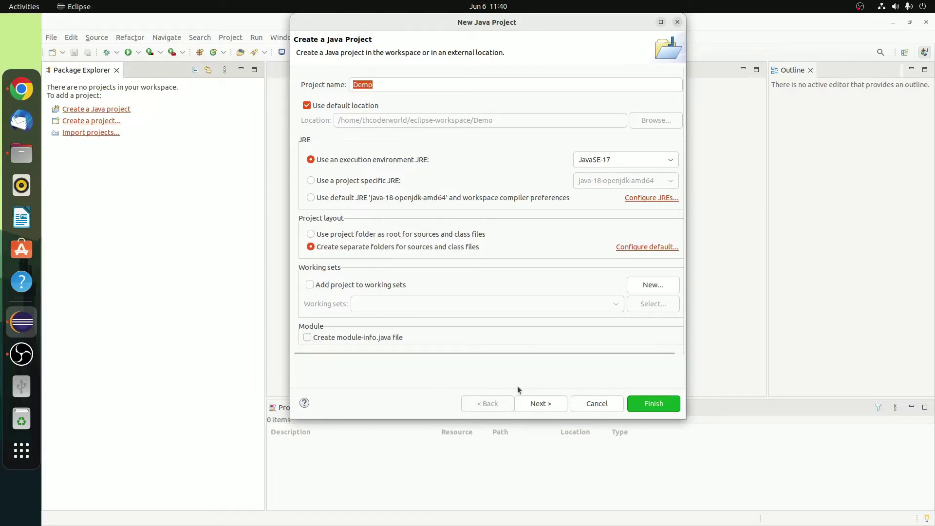
click(539, 404)
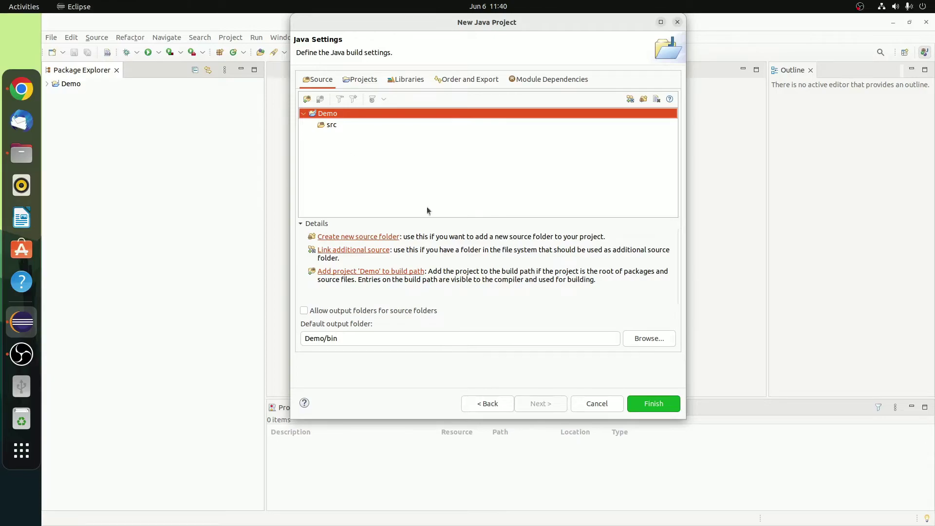
click(672, 408)
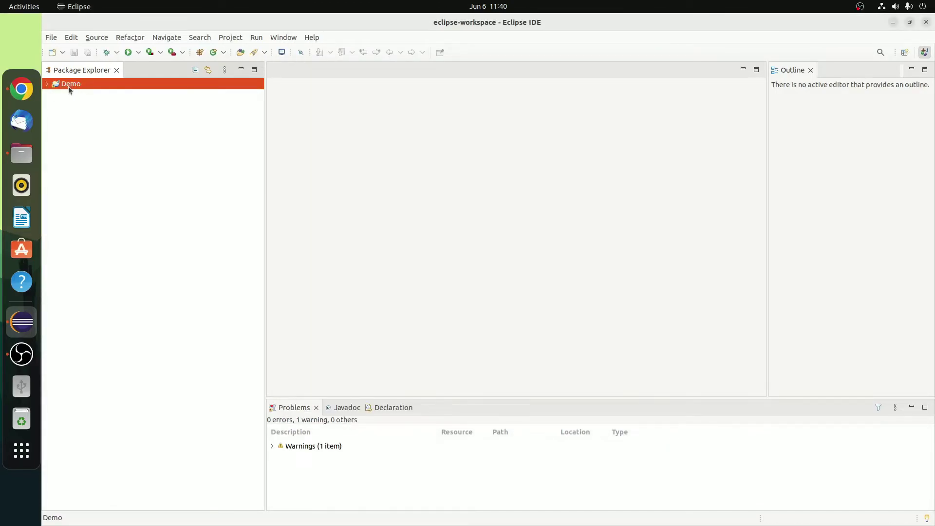
Add class test with a public static void main(String[] args) stub to Demo's src
click(48, 84)
click(73, 106)
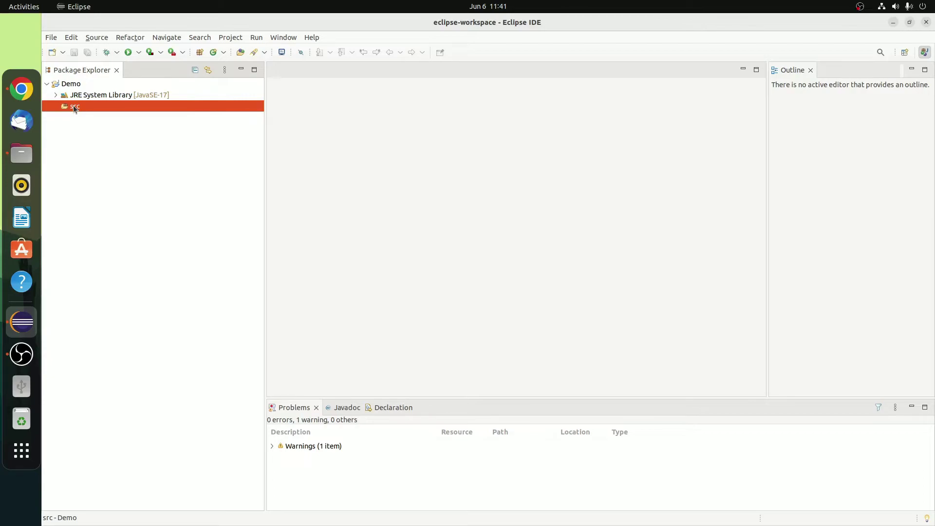
right_click(74, 108)
mouse_move(89, 118)
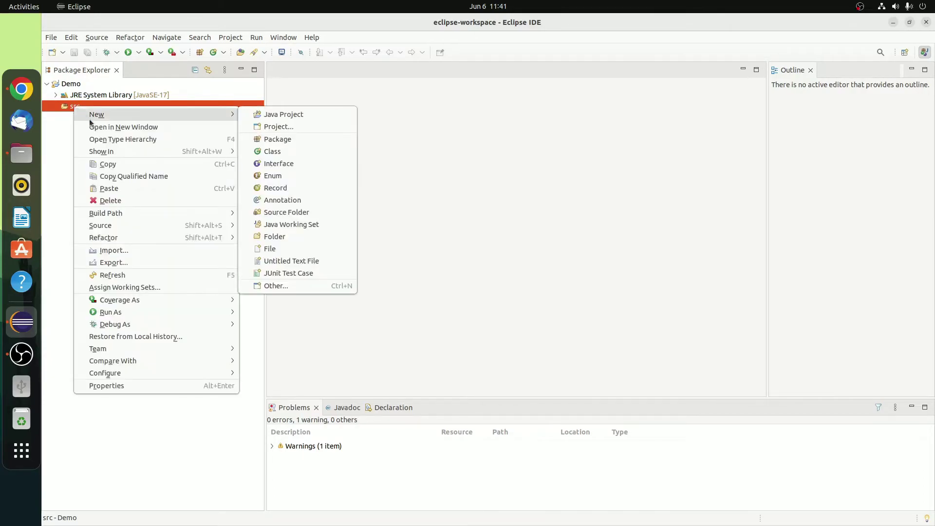
click(302, 151)
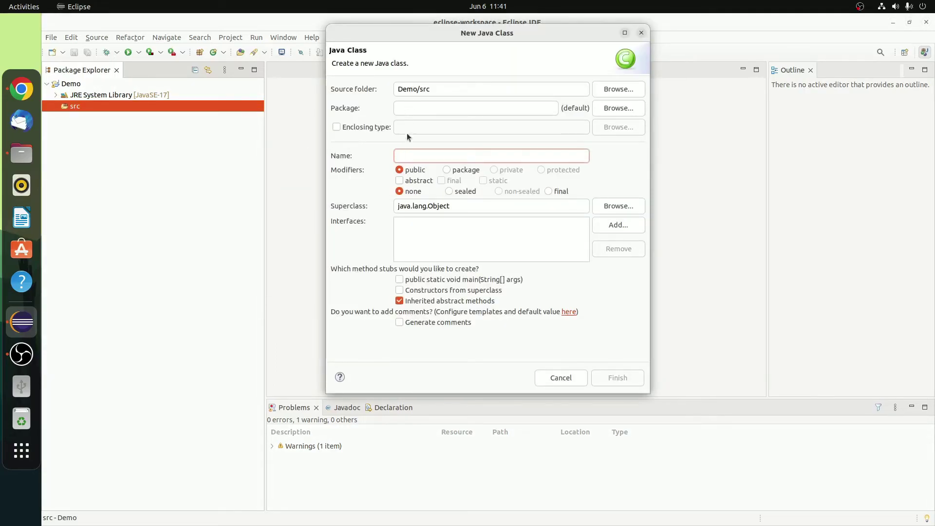
text(test)
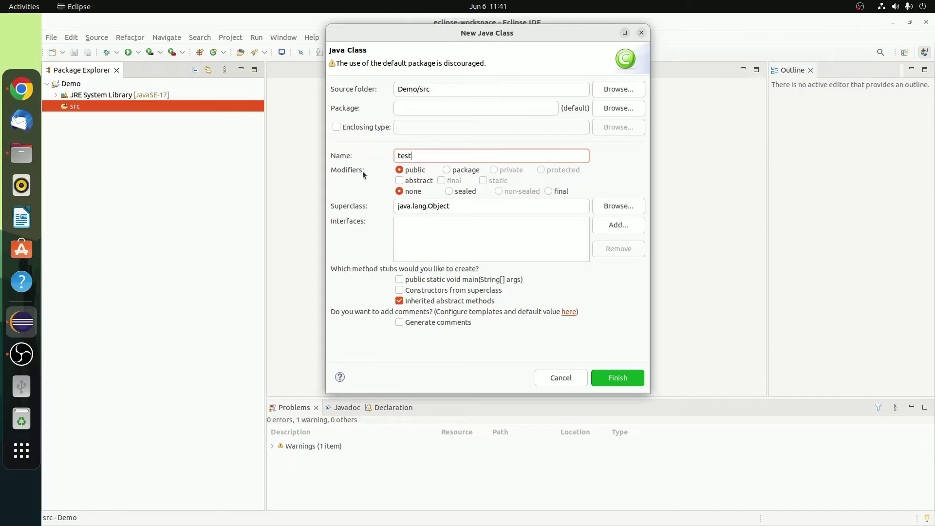
click(398, 279)
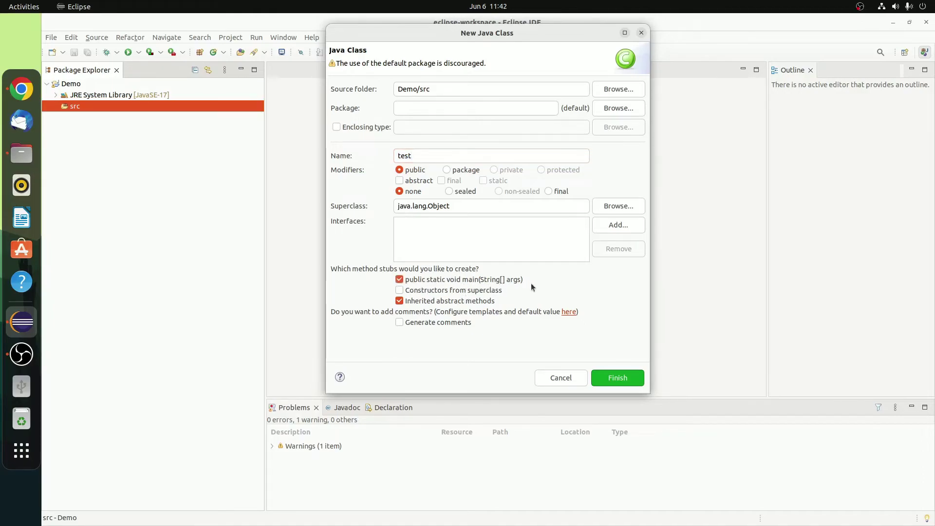
click(615, 380)
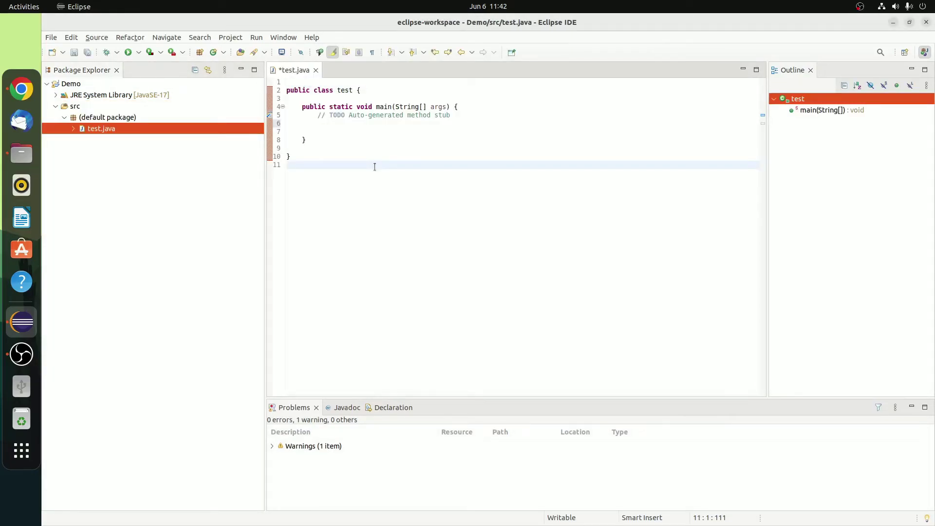
Type System.out.println("Hello World"); on a new line inside test's main method
drag(363, 168, 280, 79)
click(370, 208)
click(476, 117)
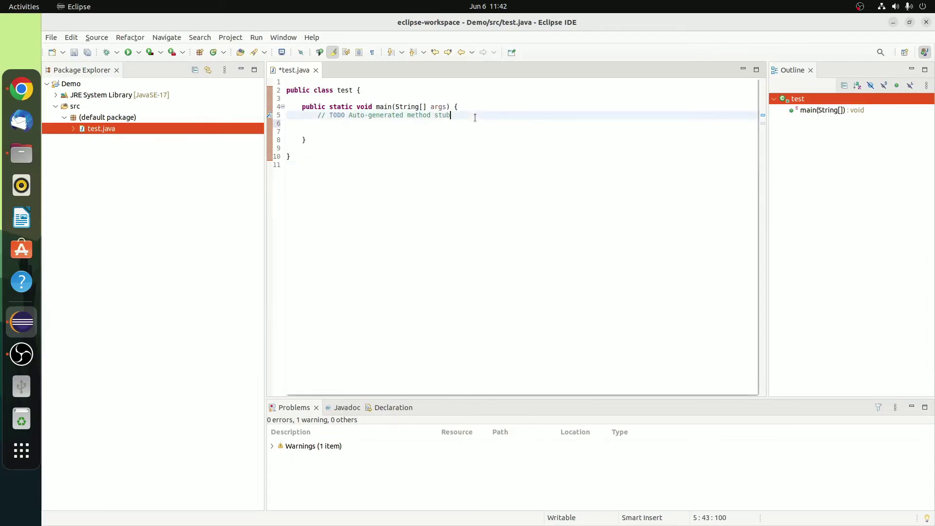
click(471, 124)
key(Return)
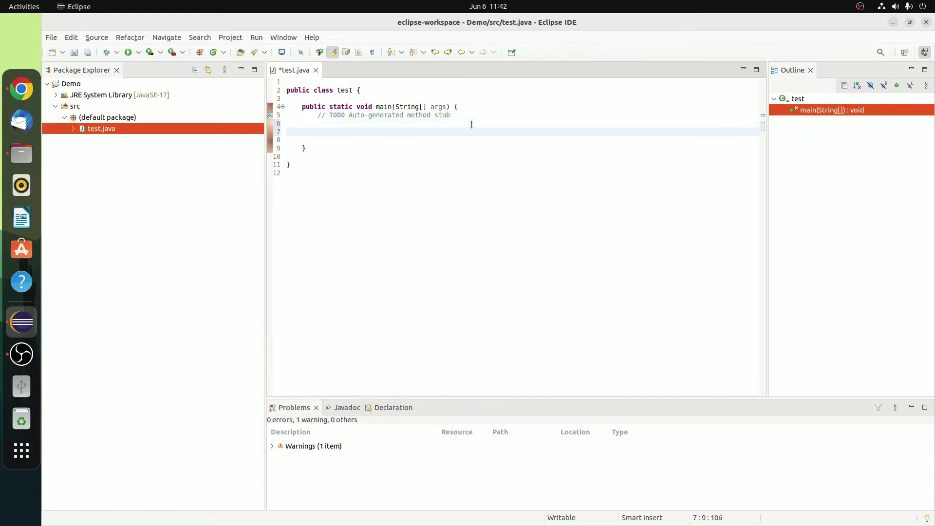
text(System.out)
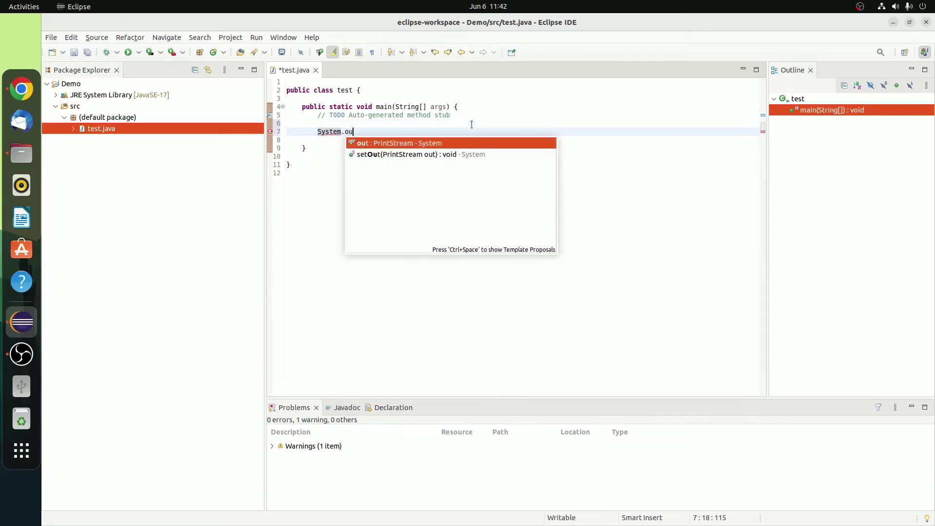
key(Return)
text(.println)
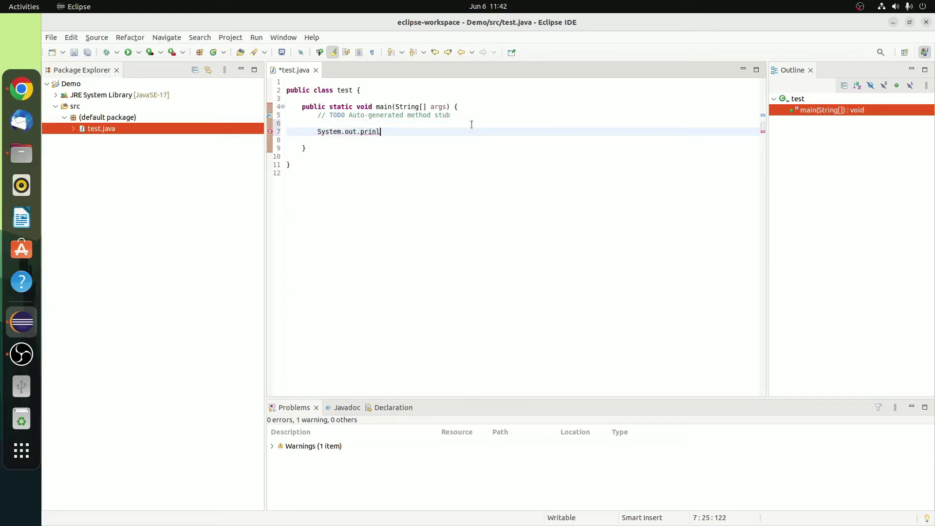
text(()
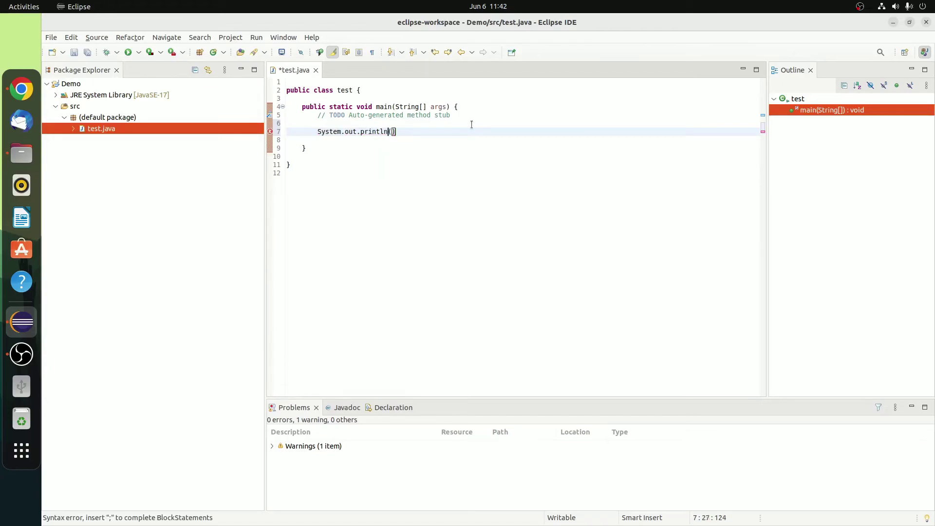
key(Right)
text(")
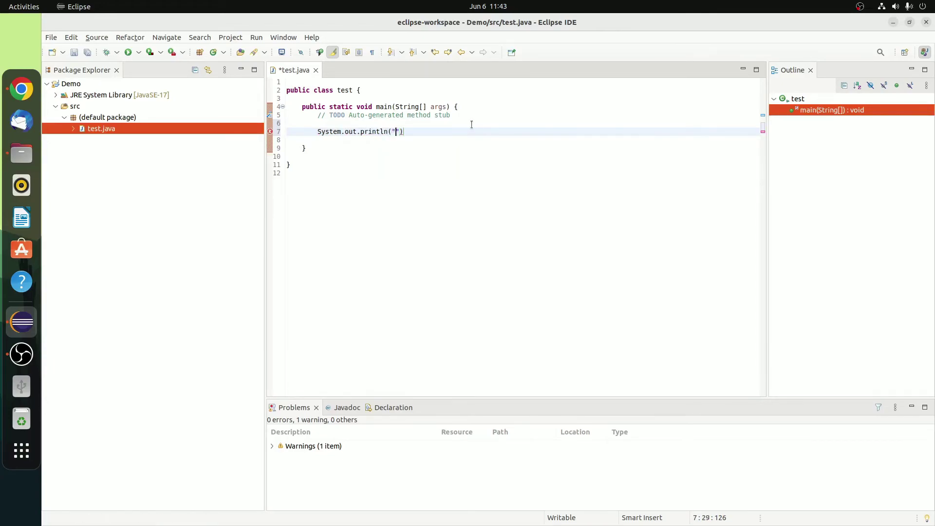
text(Hello World");)
Save test.java and run it, checking the Hello World output in the Console
click(256, 38)
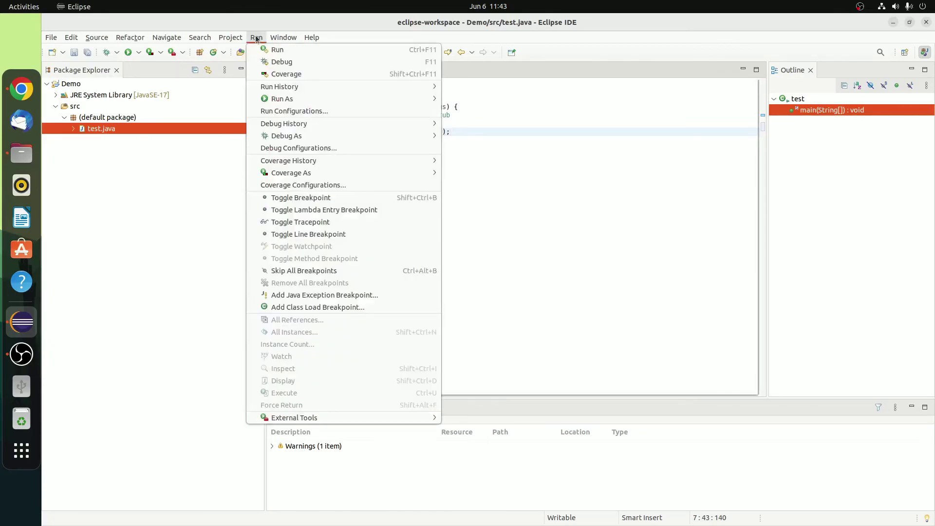
click(308, 51)
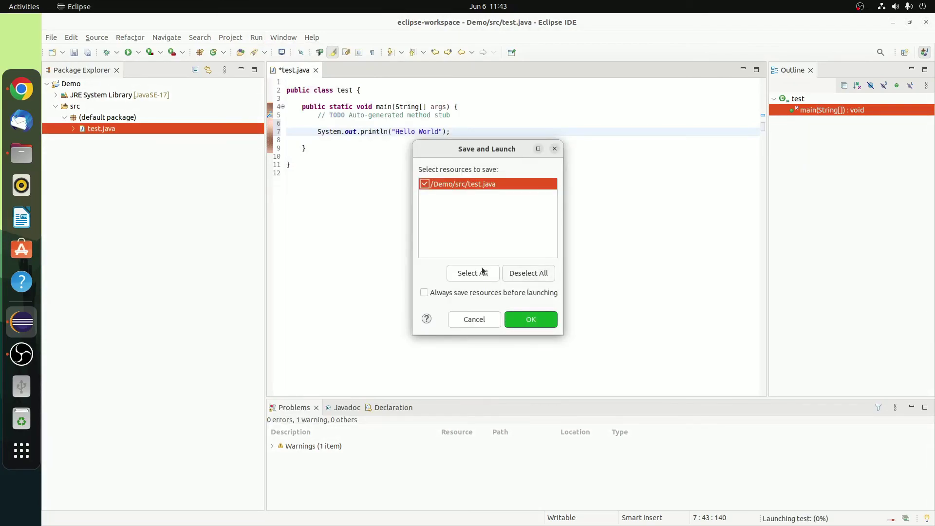
click(490, 277)
click(530, 320)
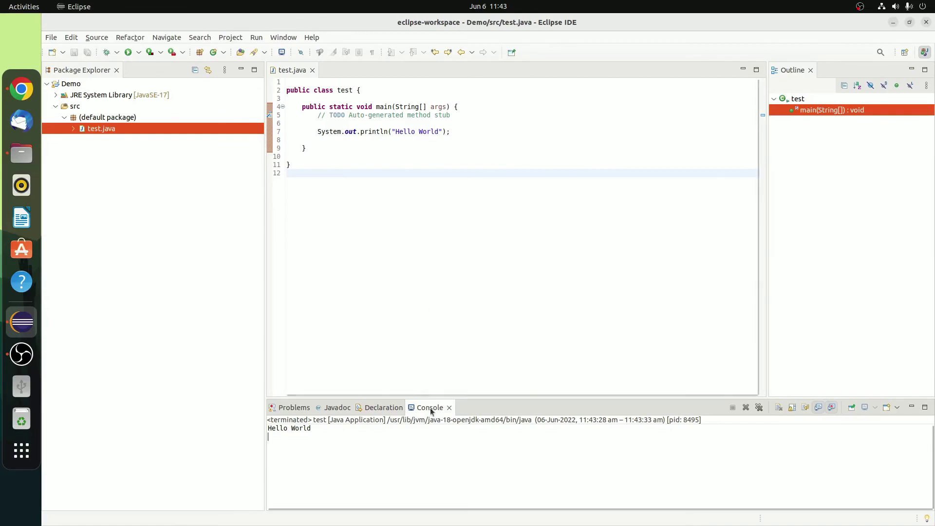
drag(315, 430, 268, 430)
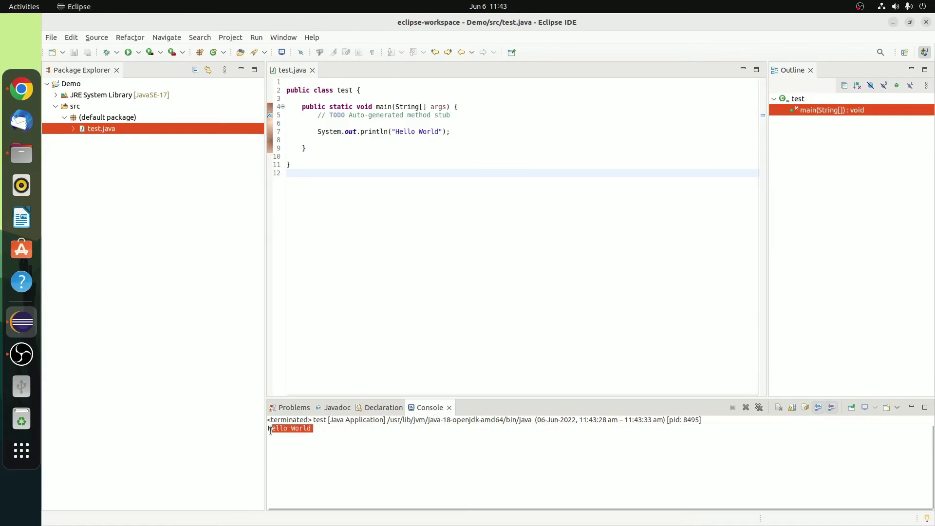
click(537, 195)
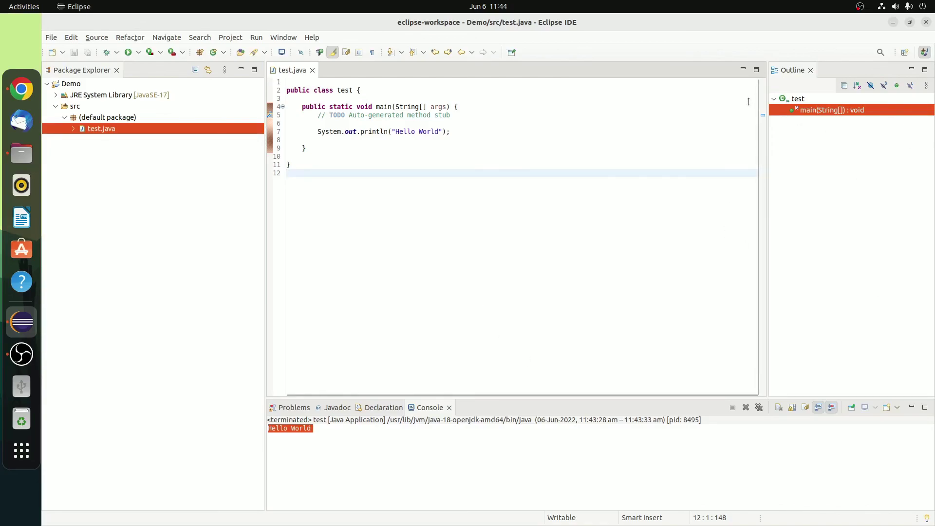
Restore the Eclipse window from maximised so the desktop shows around it
click(909, 23)
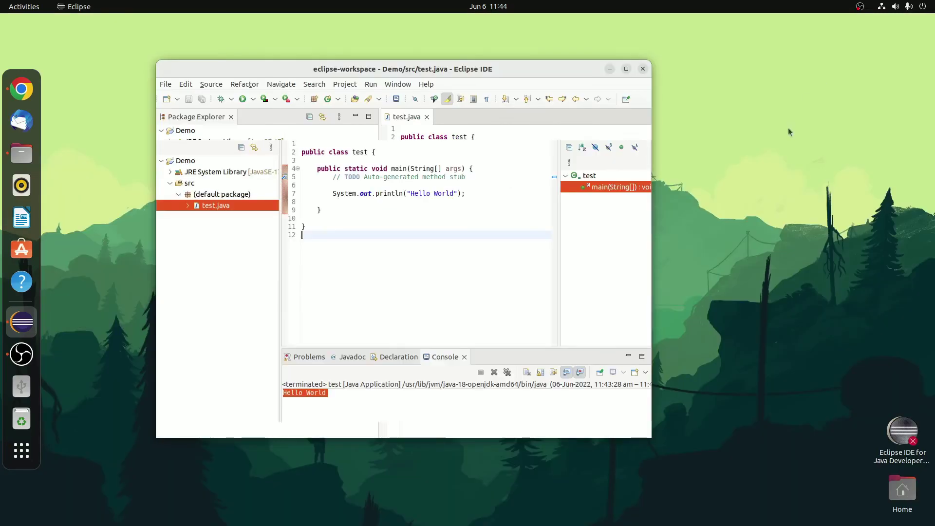